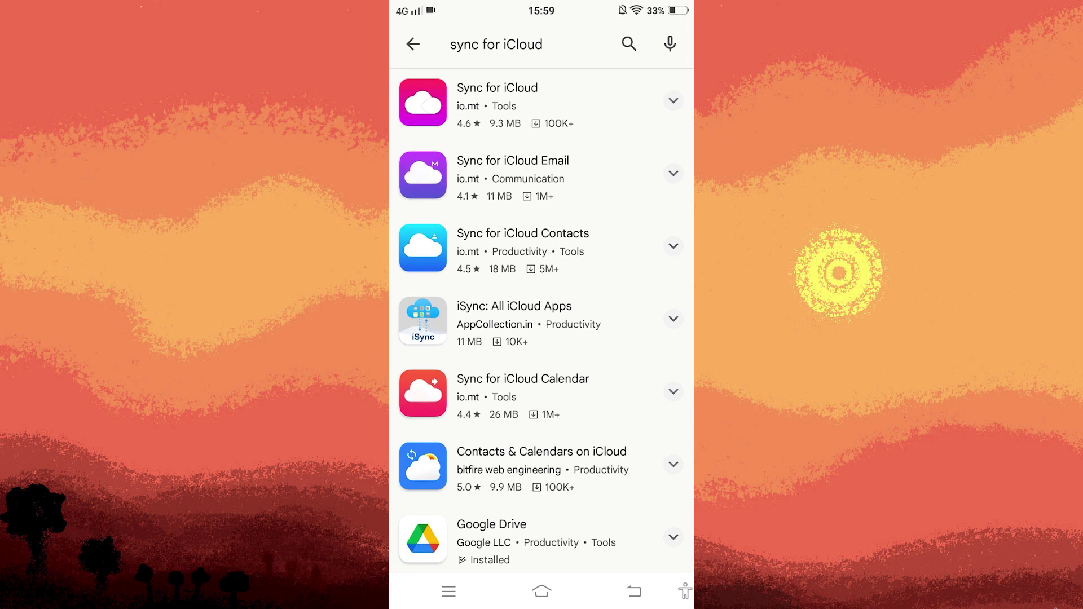
Go from the Play Store results to the home screen and launch Gmail from the Google folder.
left_click(542, 591)
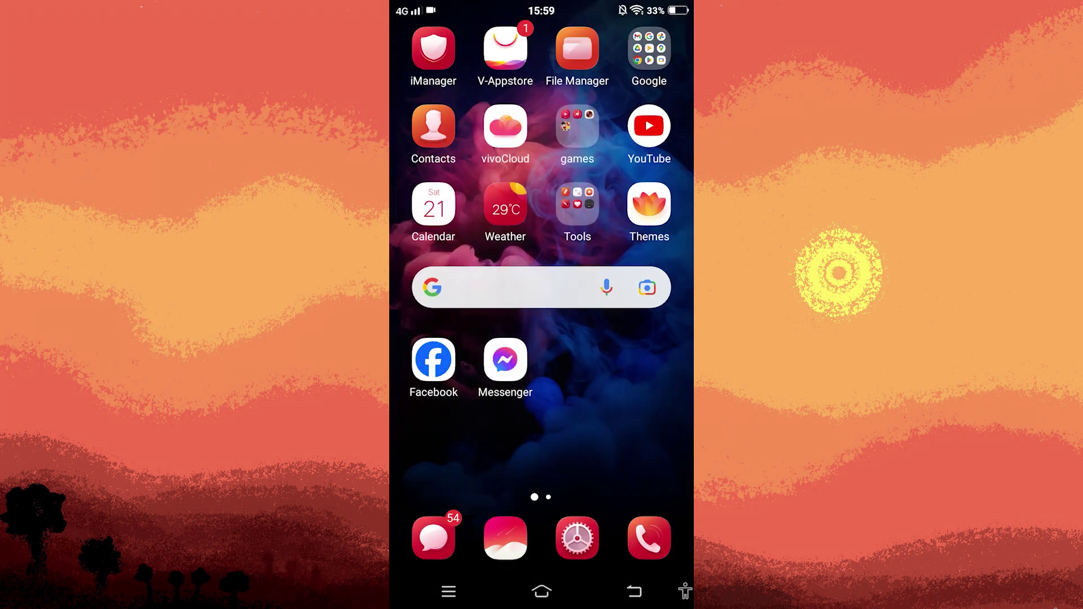
left_click(649, 51)
left_click(462, 242)
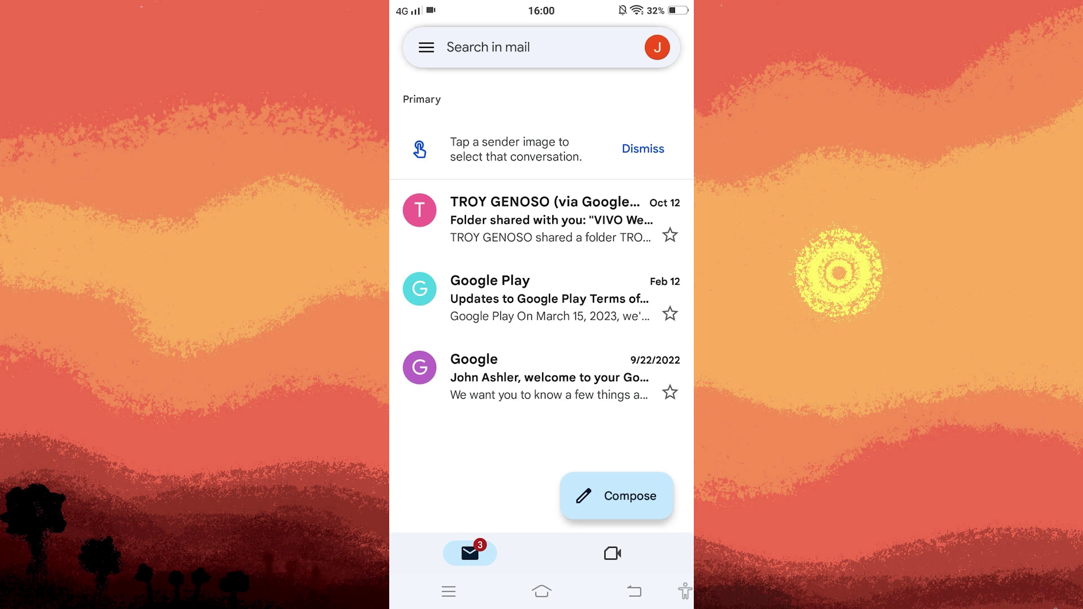
Start adding another account to reach Gmail's Set up email provider list.
left_click(559, 188)
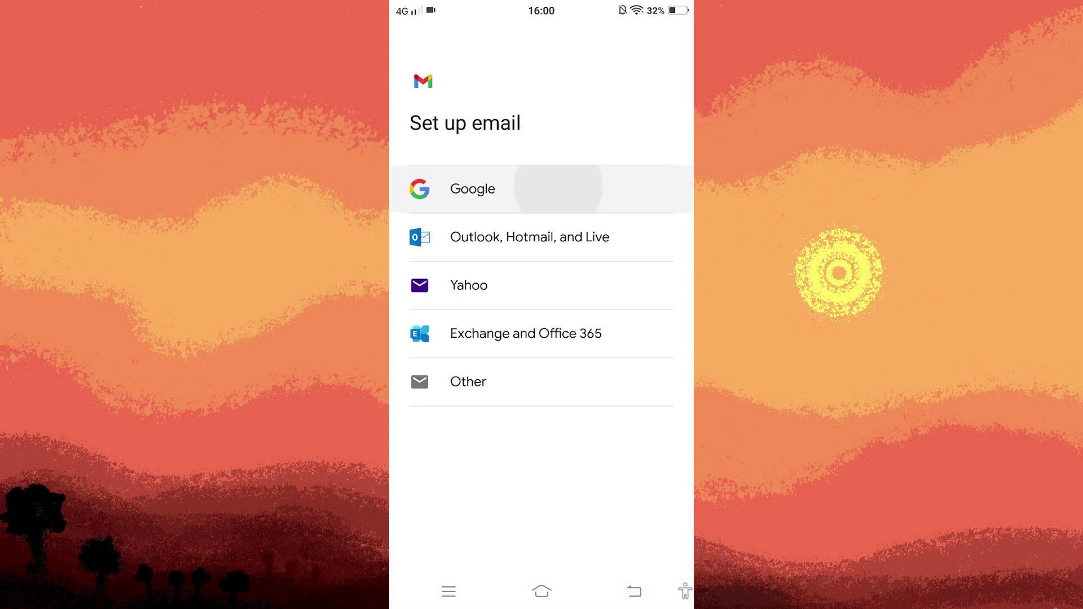